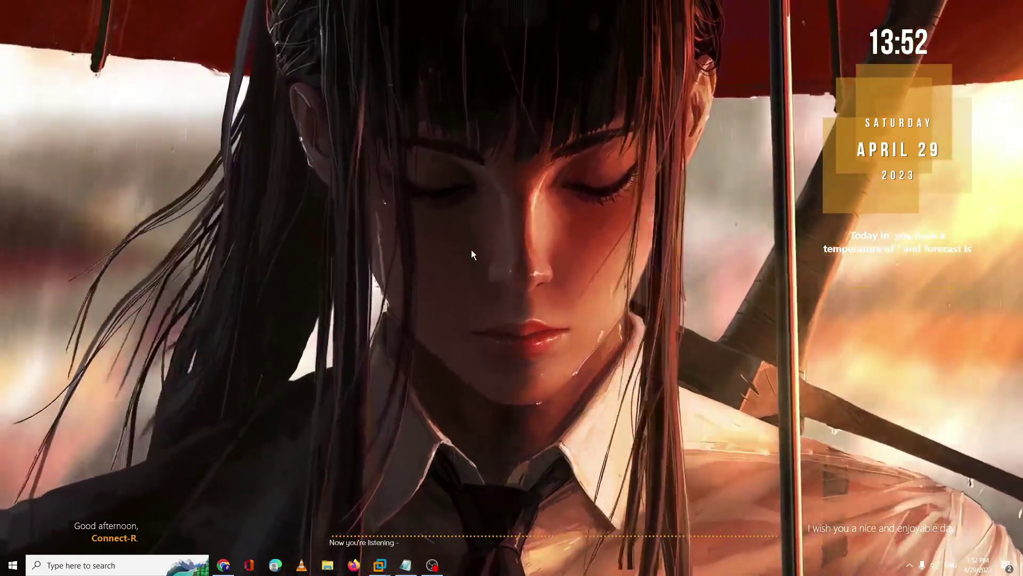
Step: Go from the desktop's Display settings to the Advanced display settings page
right_click(470, 251)
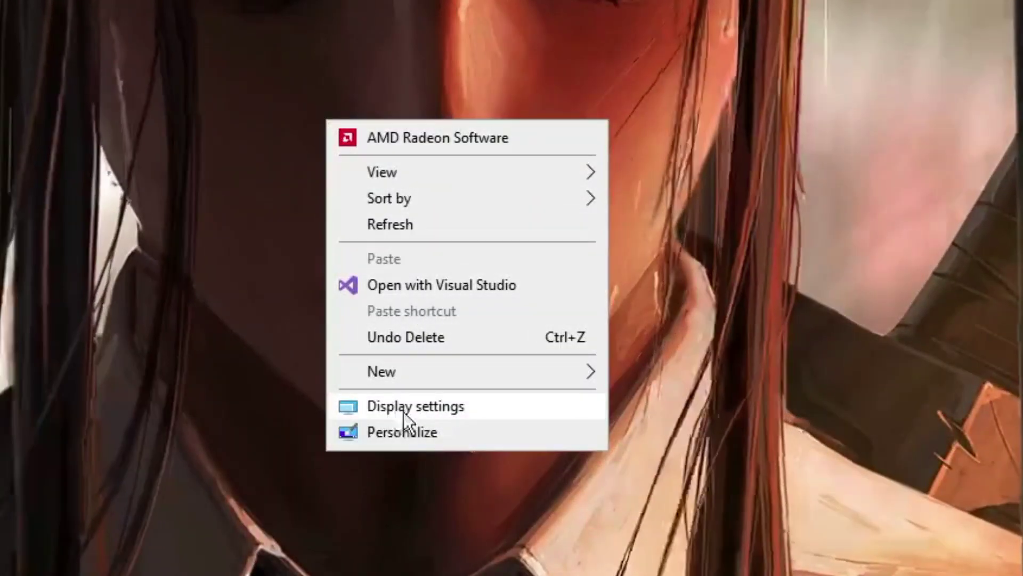
click(419, 409)
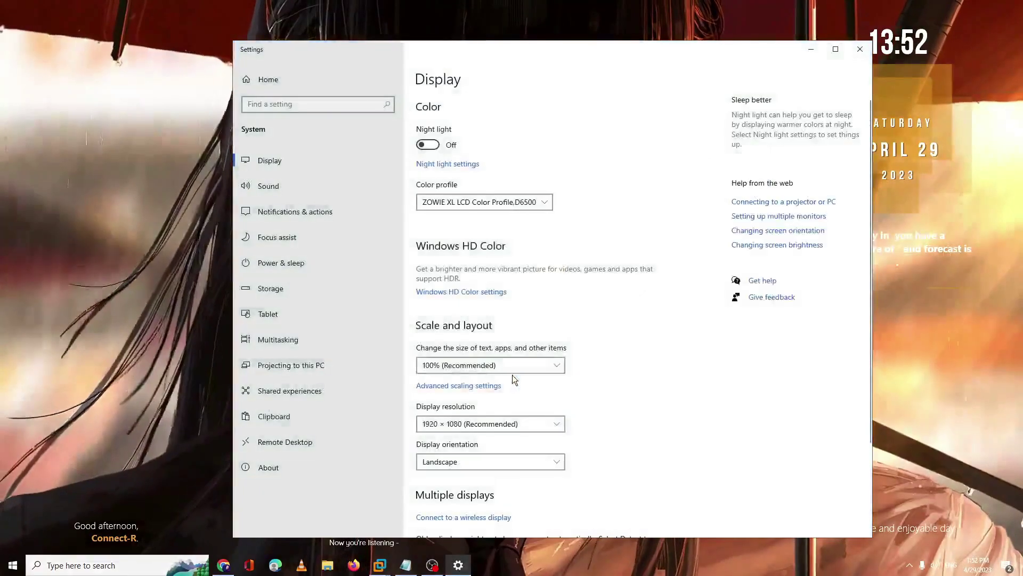
scroll(501, 342, down, 3)
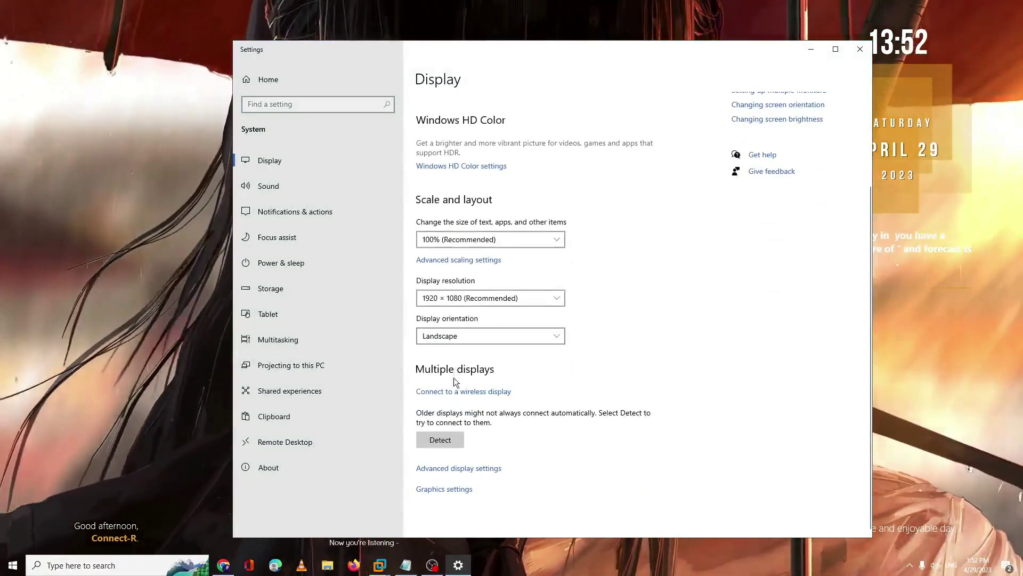
click(464, 468)
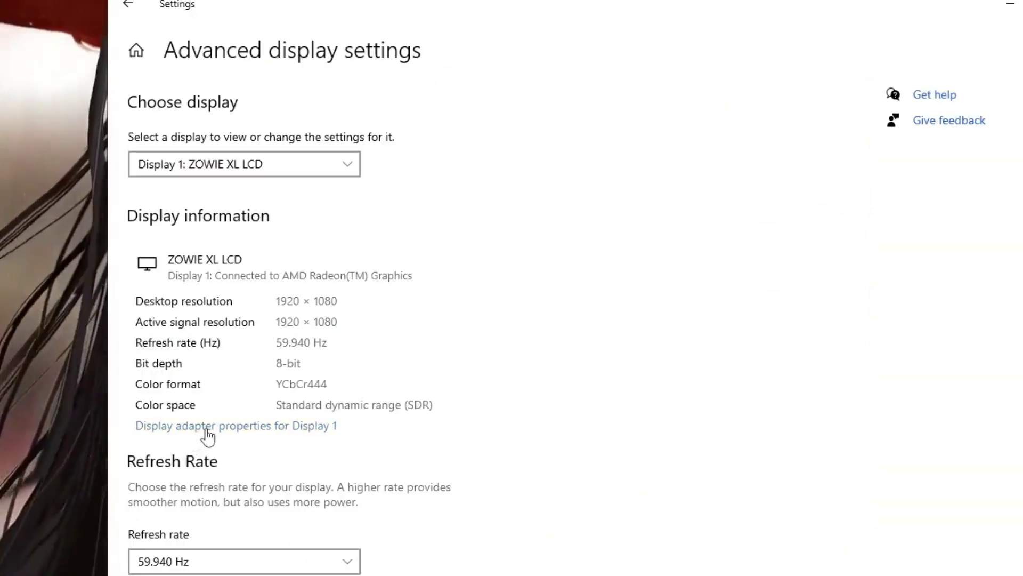
Step: Check the Display 1 adapter properties showing 512 MB of dedicated video memory, then close them
click(207, 426)
drag(170, 91, 602, 124)
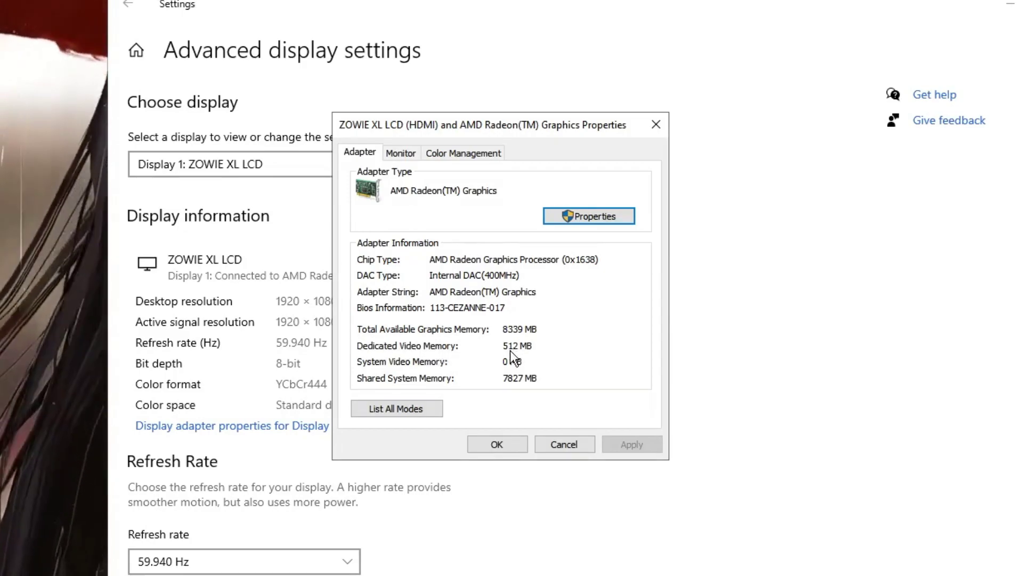
click(507, 444)
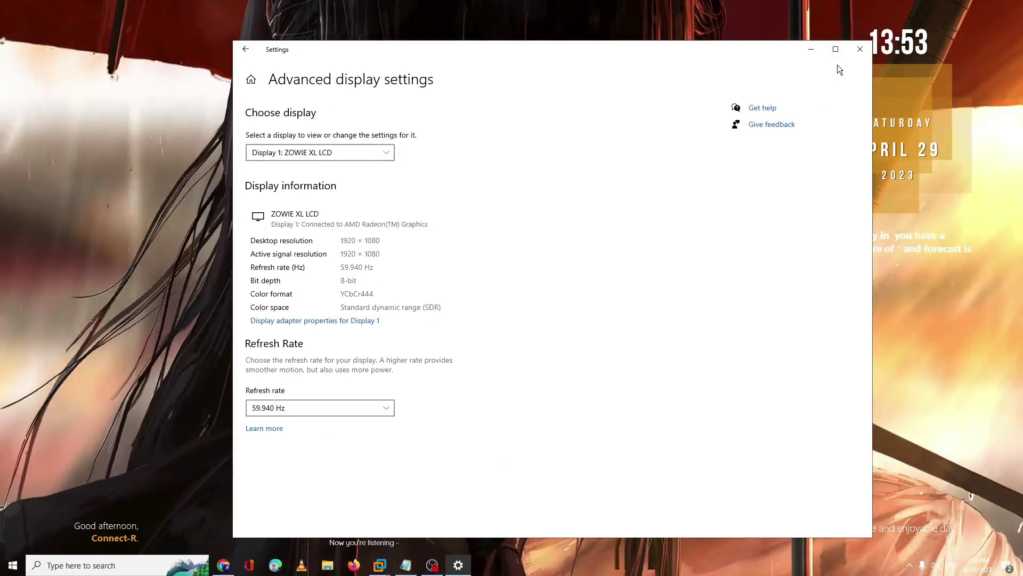
Step: Close Settings and start Registry Editor by searching for 'regedit'
click(860, 50)
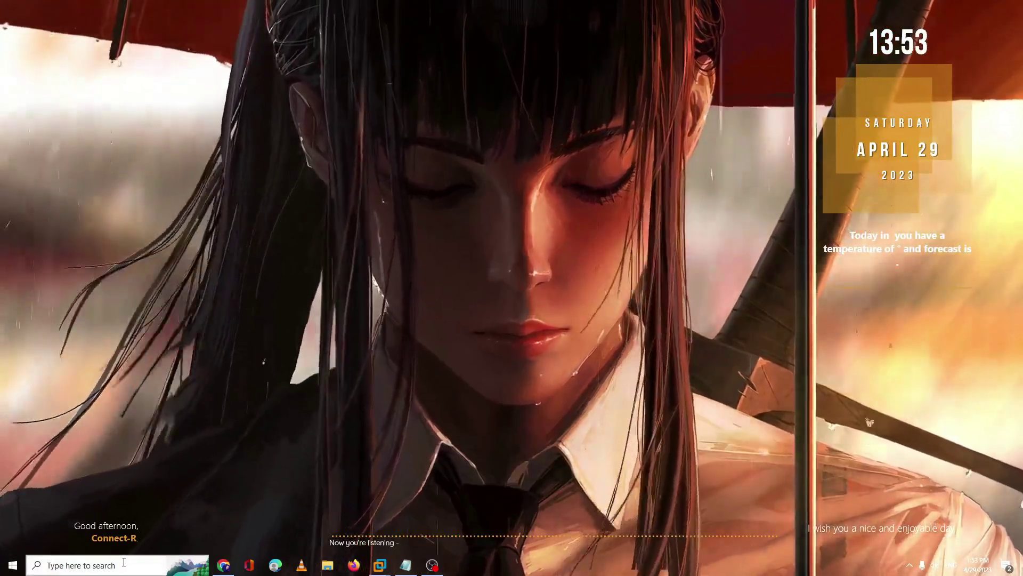
click(122, 563)
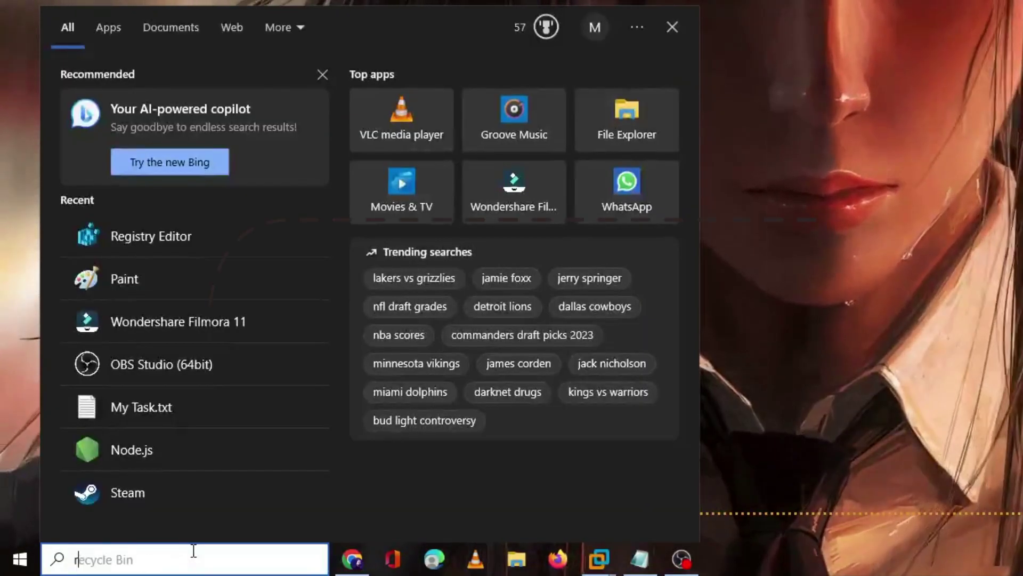
text(regedit)
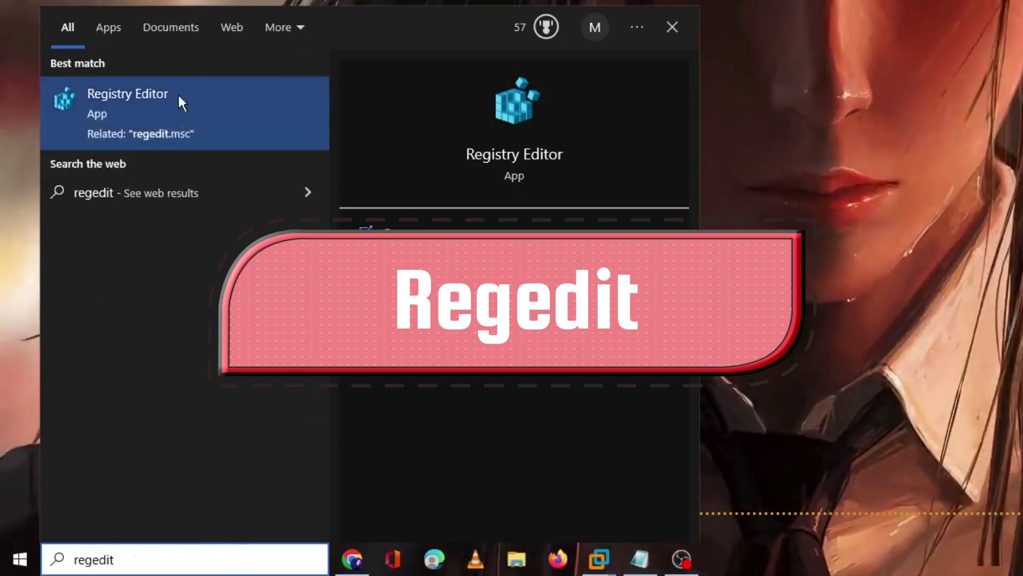
click(178, 102)
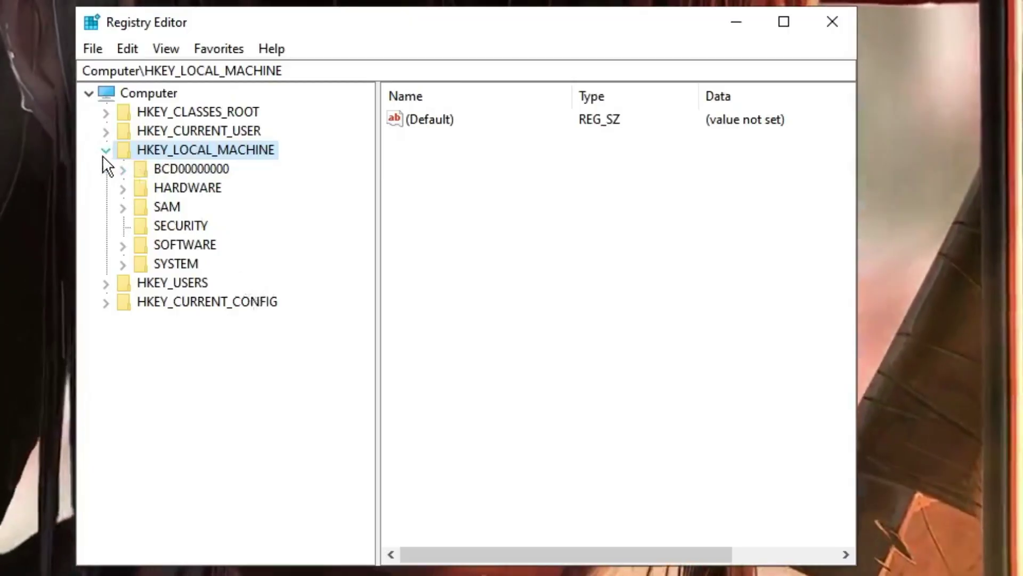
Step: Expand HKEY_LOCAL_MACHINE and SOFTWARE, then select the AMD key
click(106, 151)
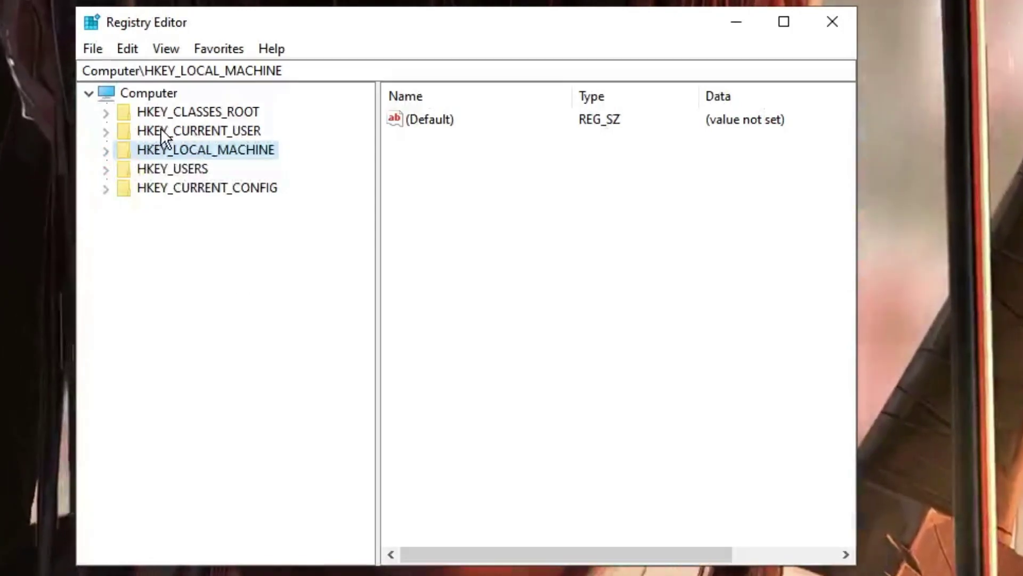
double_click(193, 151)
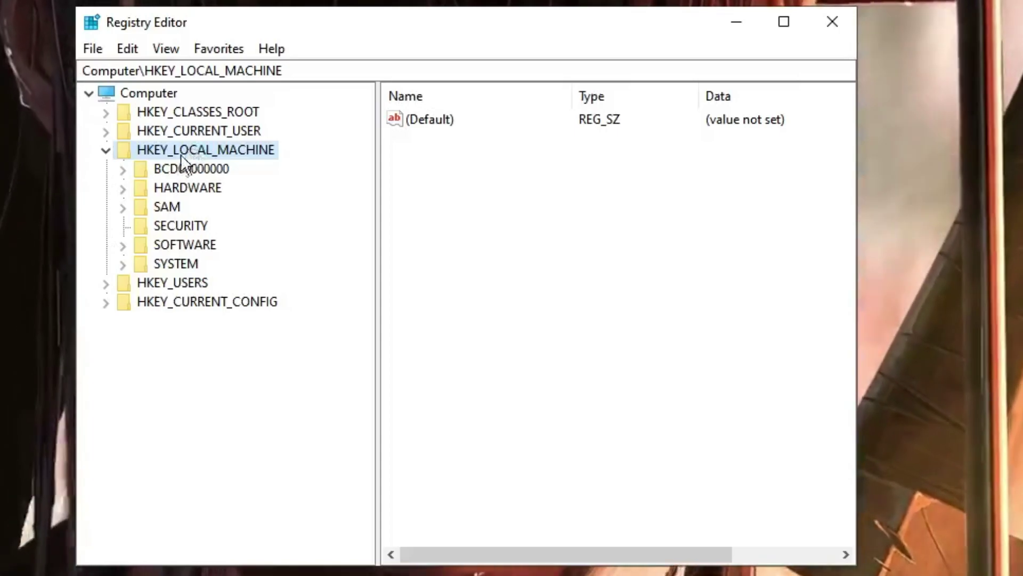
click(174, 245)
double_click(194, 243)
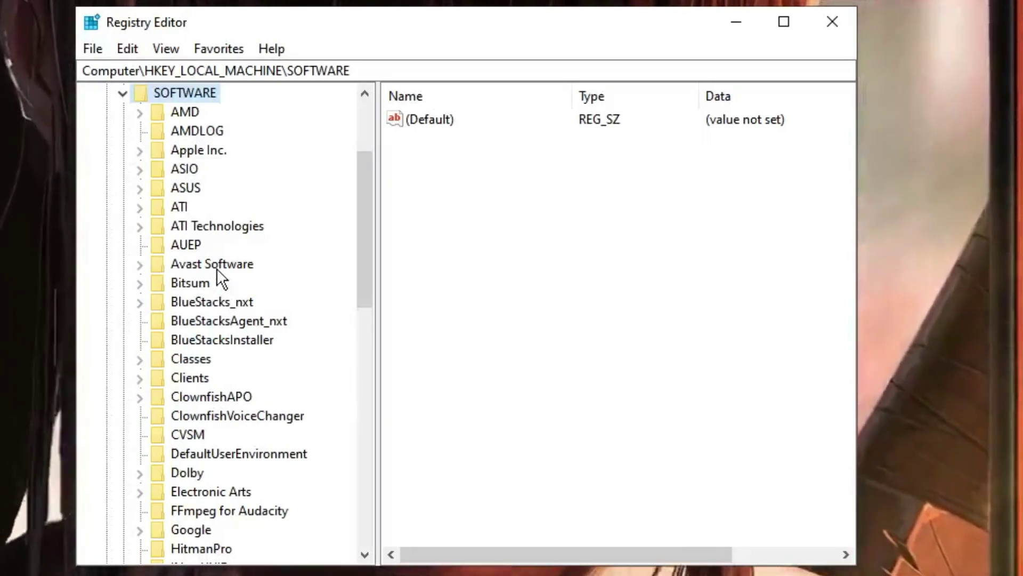
click(193, 113)
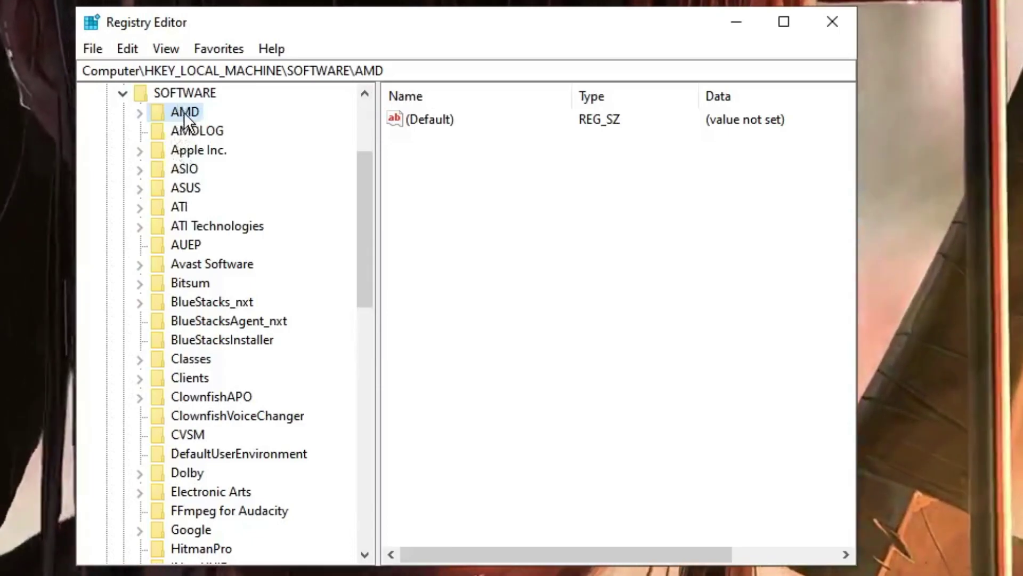
Step: Create a new key named GMM under the AMD key
right_click(184, 112)
mouse_move(235, 150)
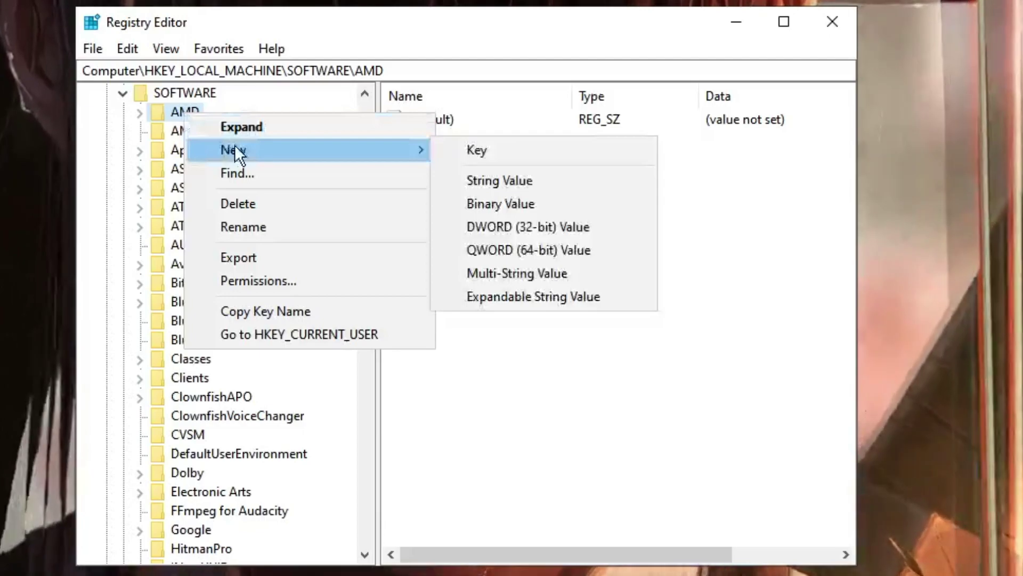
click(483, 148)
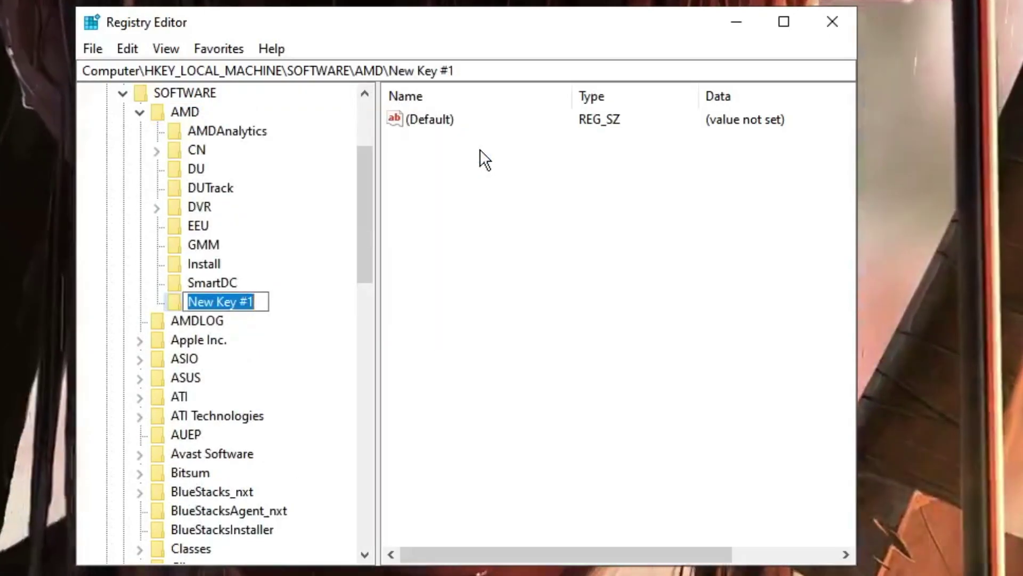
text(GMM)
key(Return)
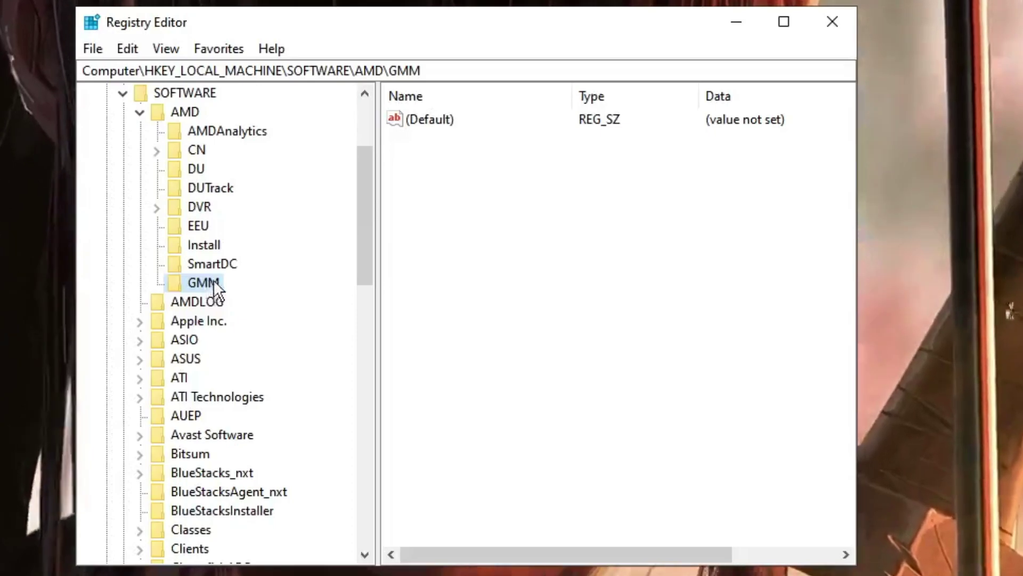
Step: Add a DWORD (32-bit) value named DedicatedSegmentSize to the GMM key
right_click(211, 281)
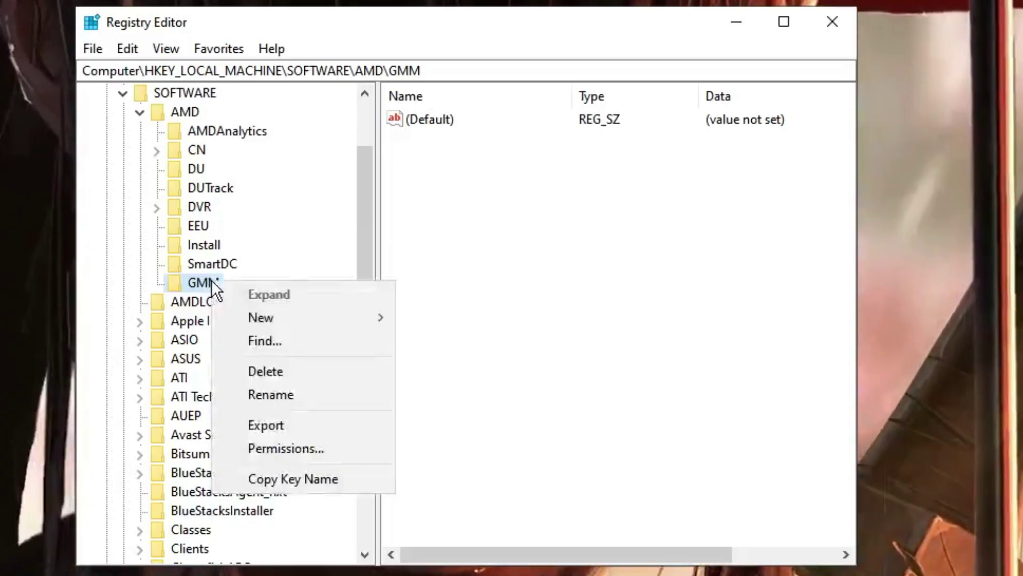
click(269, 320)
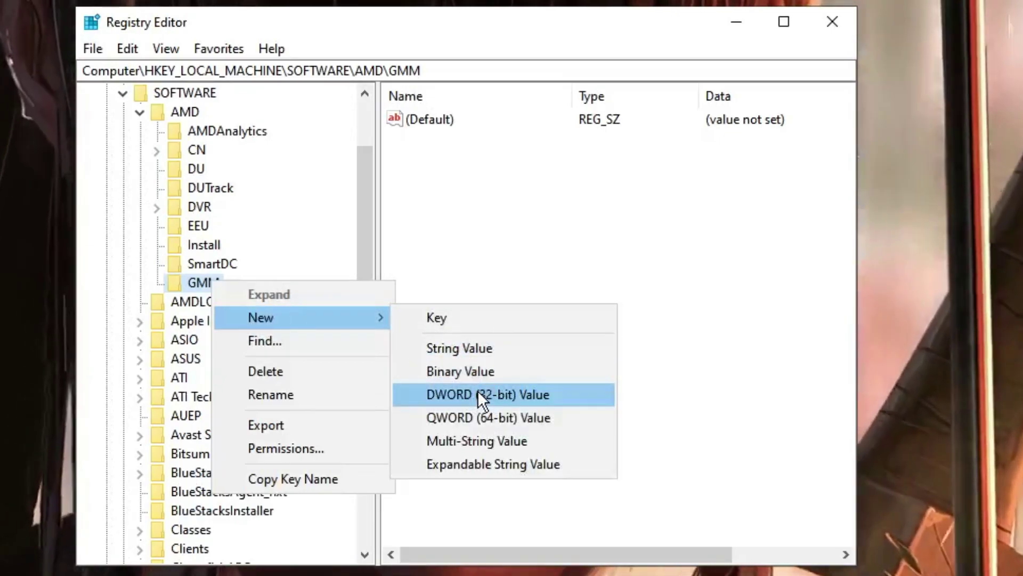
click(478, 392)
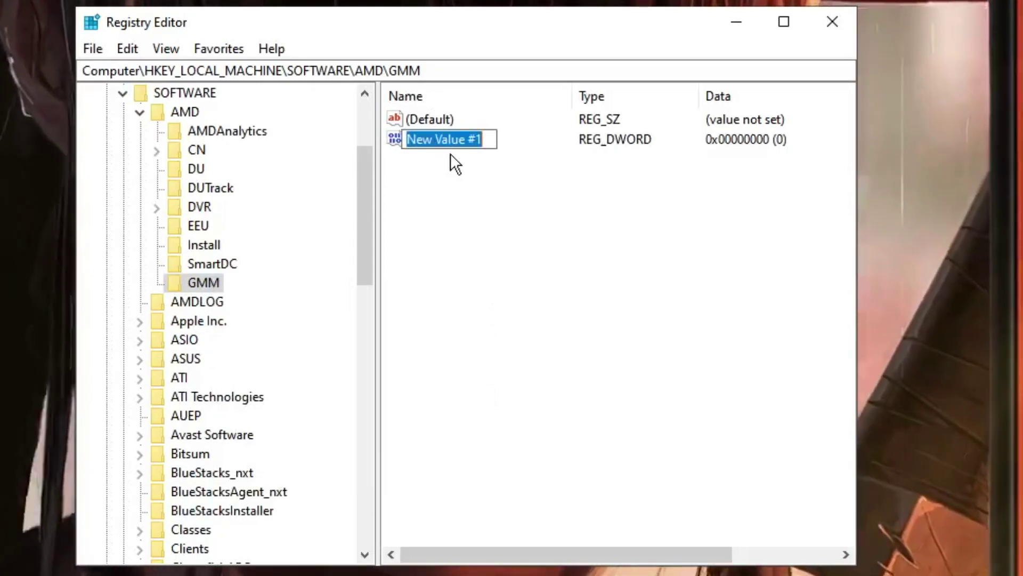
text(Dedicated)
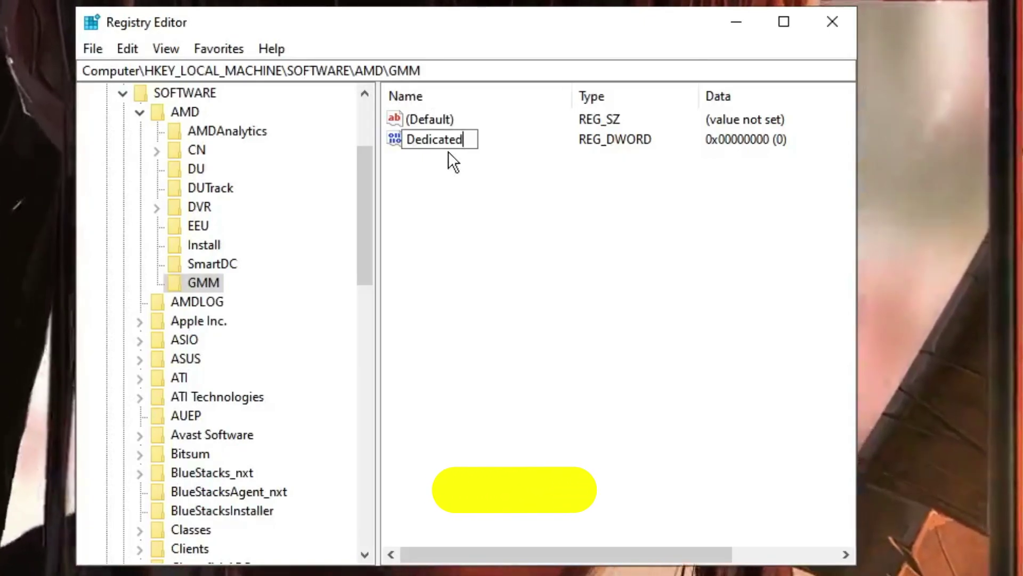
text(SegmentS)
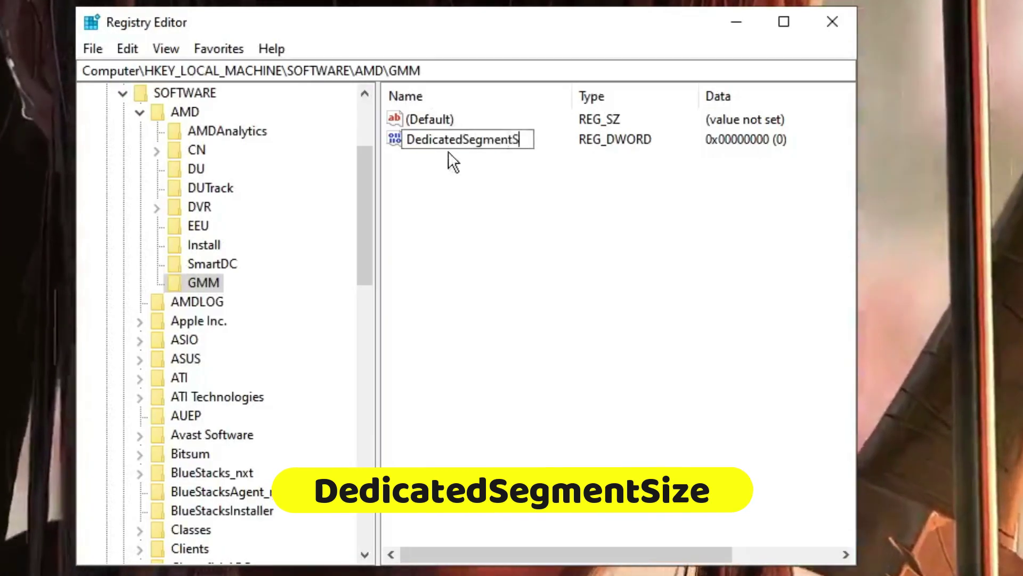
text(ize)
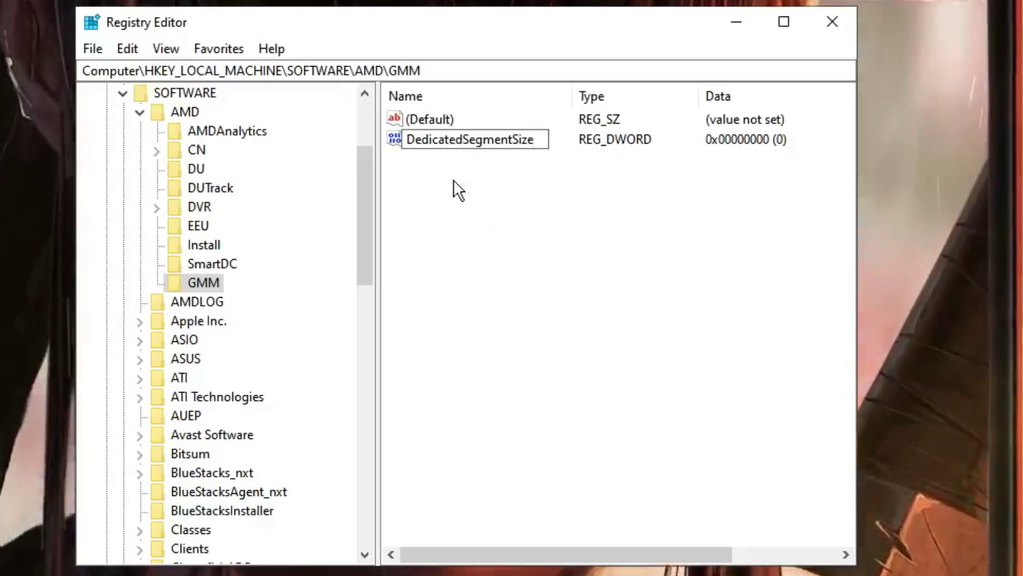
Step: Confirm the DedicatedSegmentSize name, set its data to 1024 decimal, and close Registry Editor
key(Return)
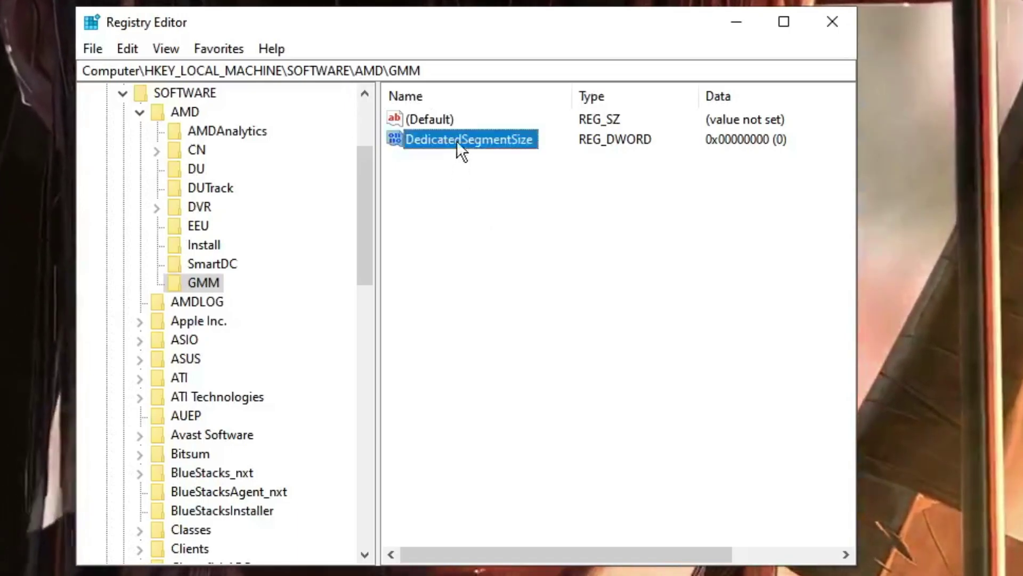
double_click(457, 141)
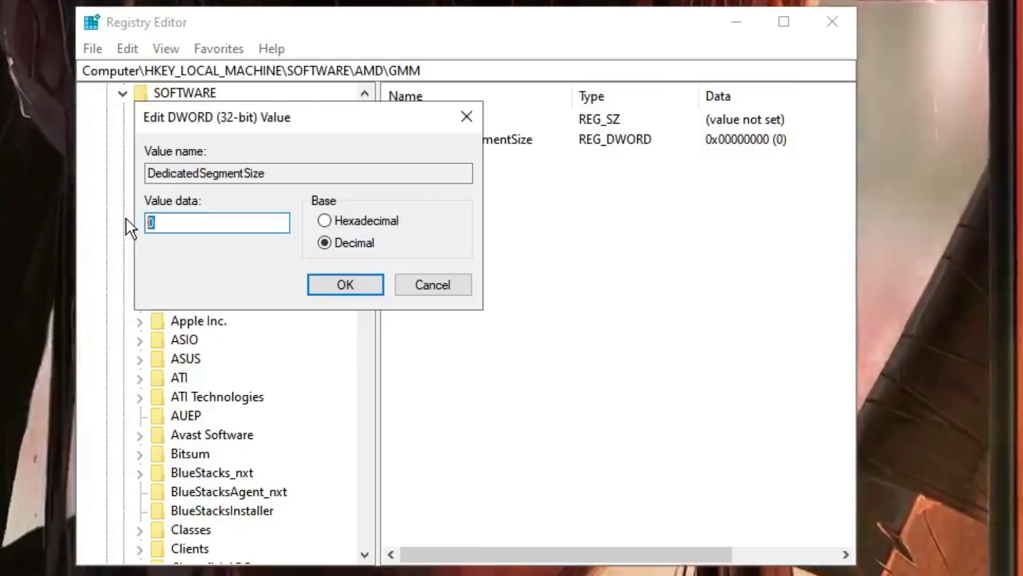
text(102)
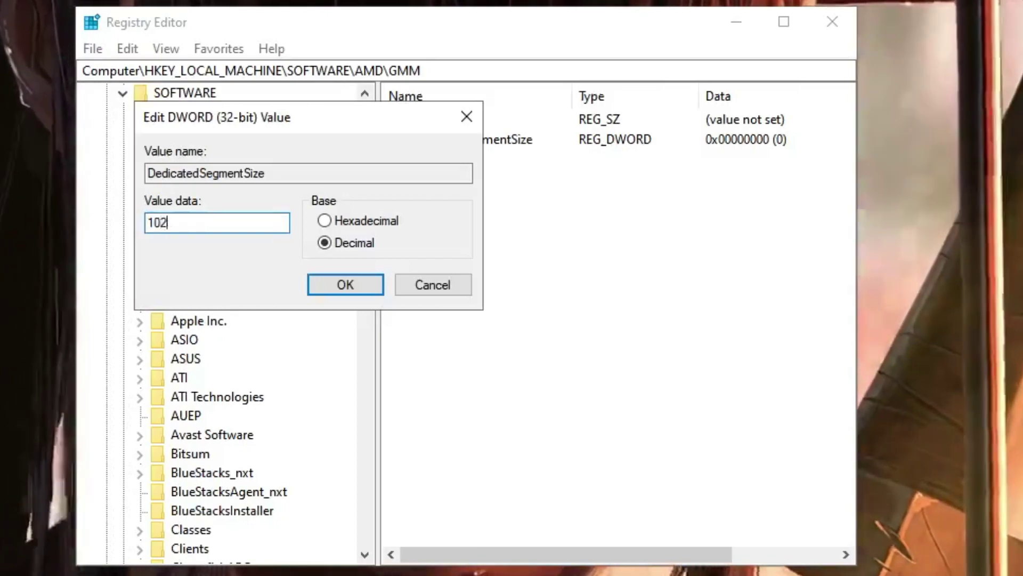
text(4)
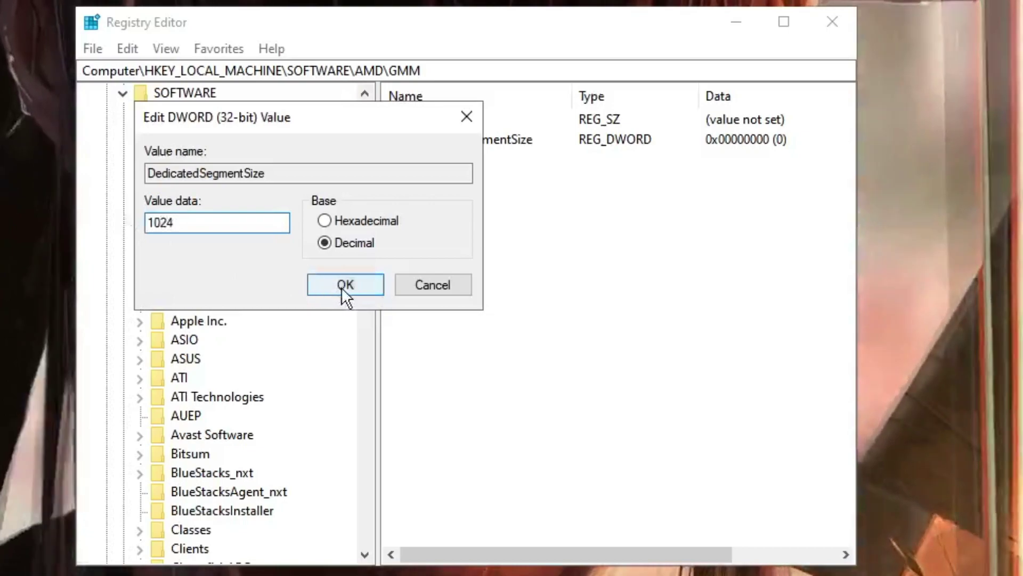
click(341, 288)
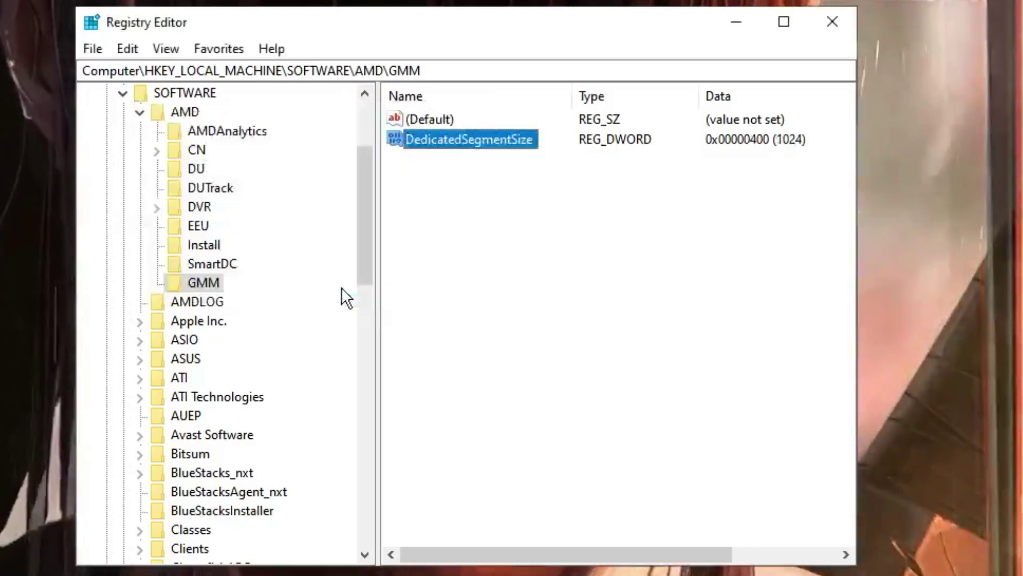
click(831, 20)
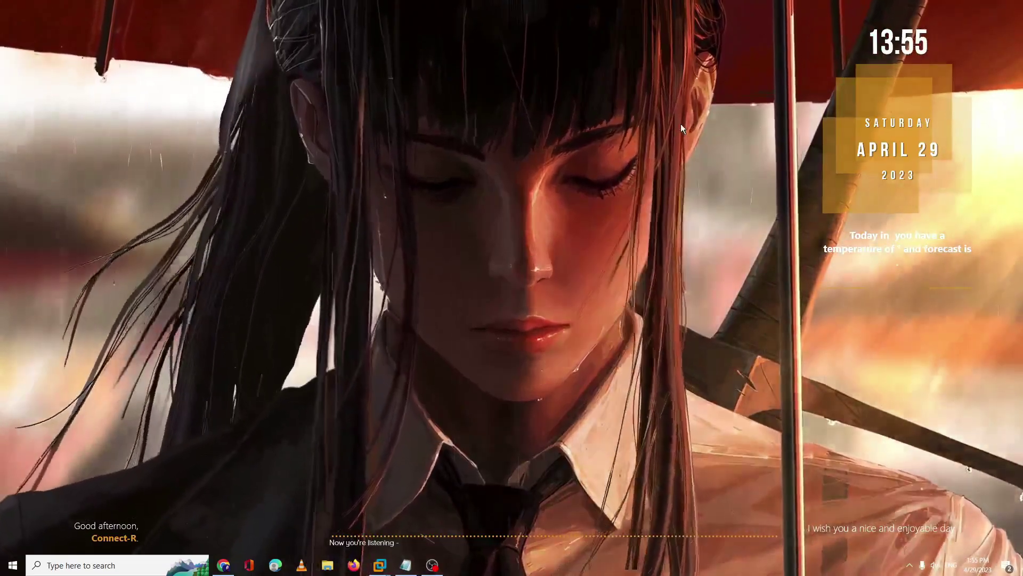